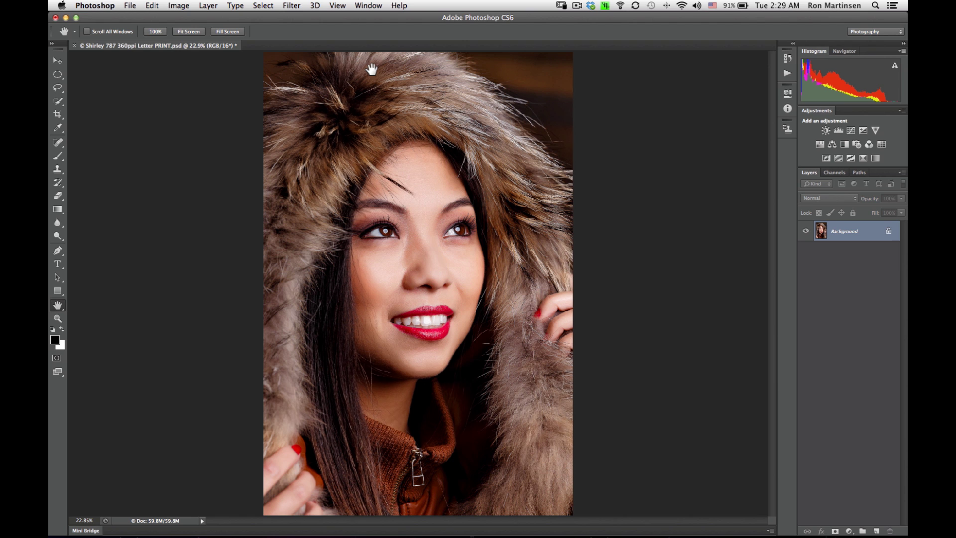
# Open the File menu to begin printing the fur-hood portrait
pyautogui.click(130, 6)
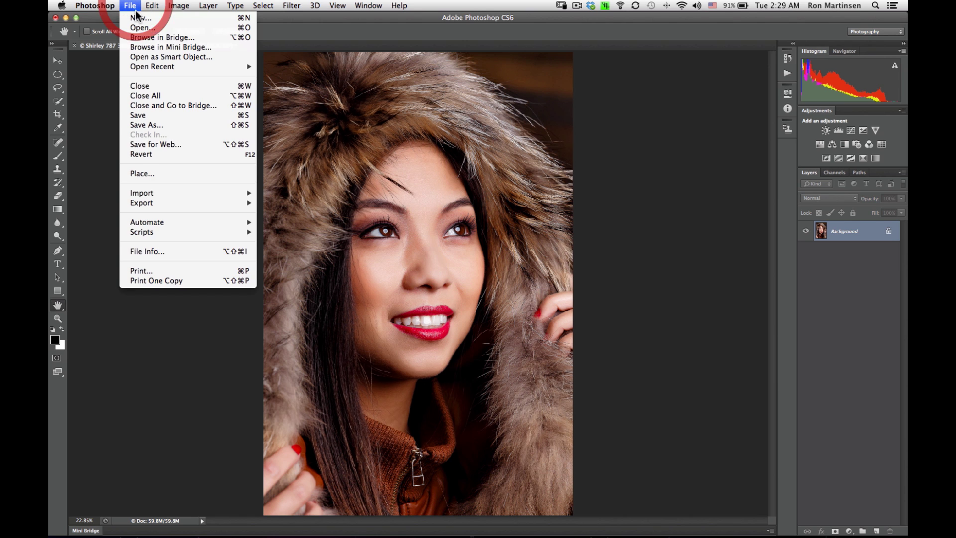
# Choose Print… and keep the EPSON Stylus Pro 3880 as the printer
pyautogui.click(154, 268)
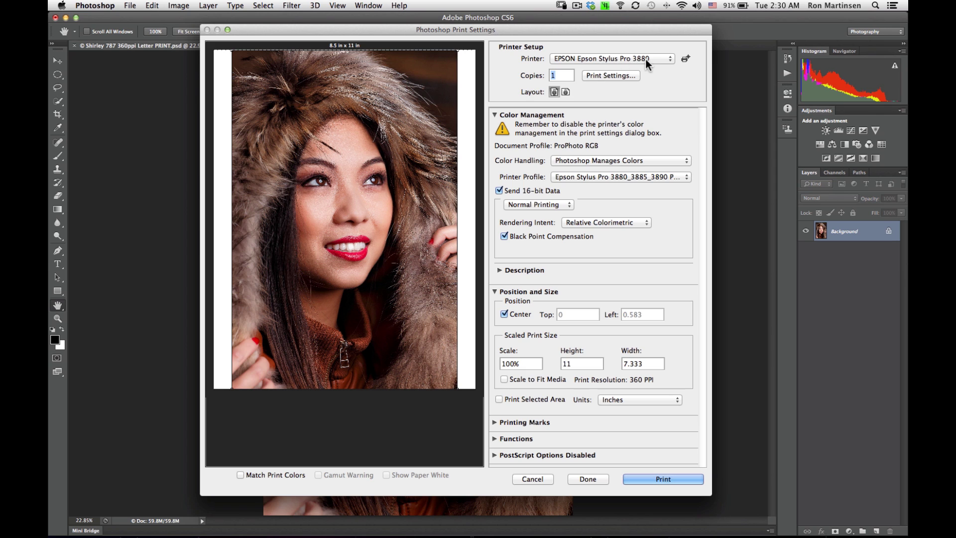
pyautogui.click(669, 60)
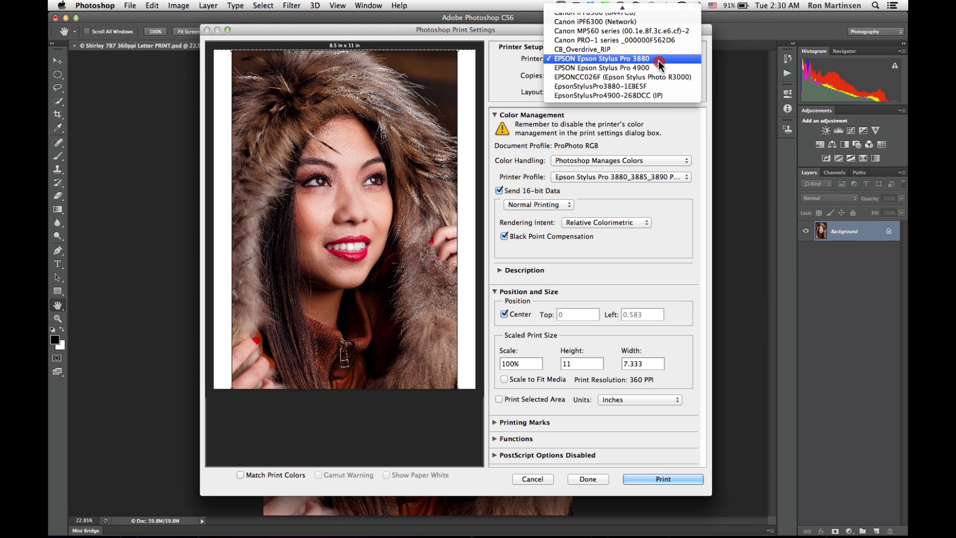
pyautogui.click(659, 60)
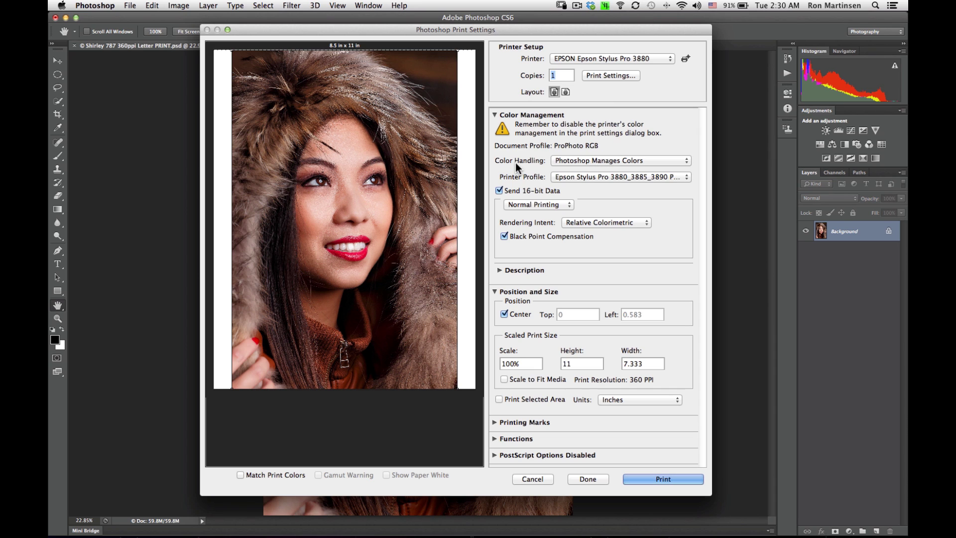
pyautogui.click(690, 166)
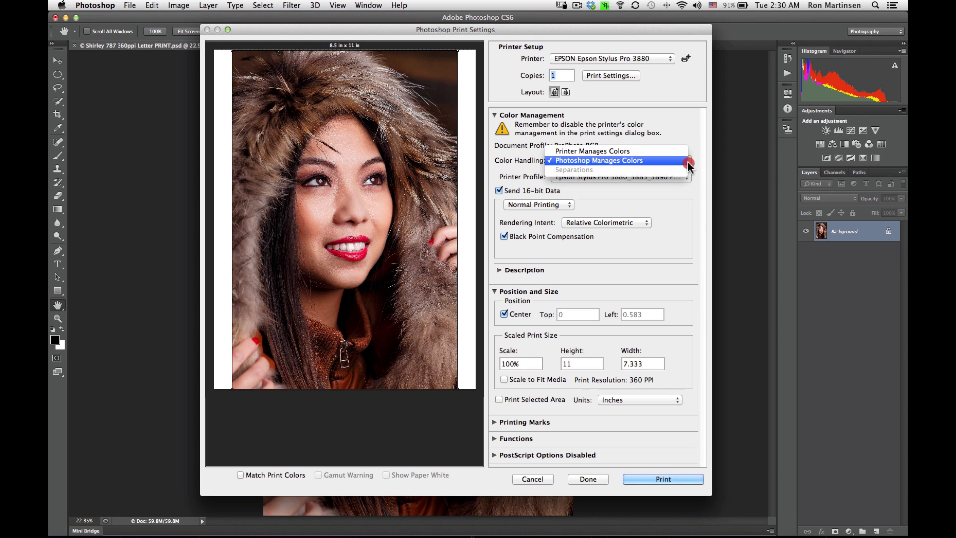
pyautogui.click(688, 162)
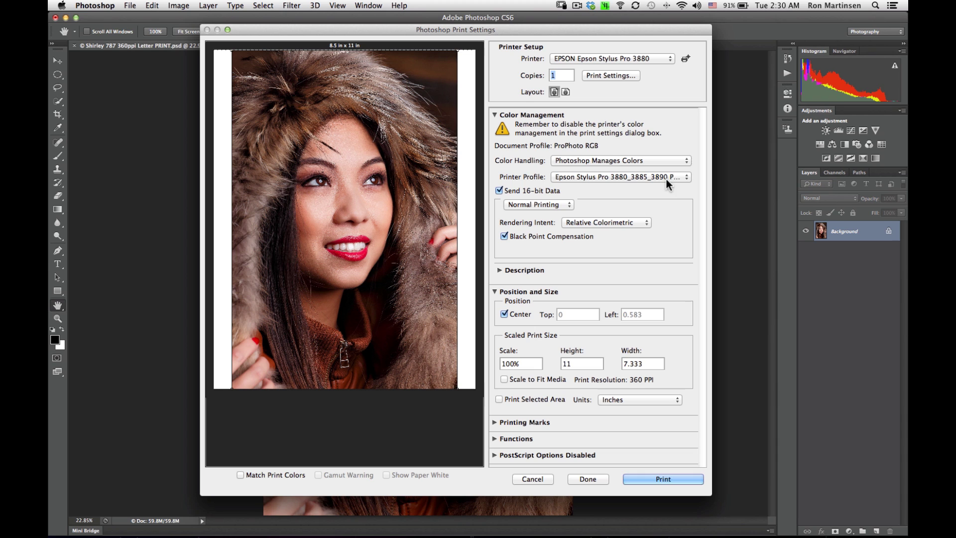
pyautogui.click(685, 175)
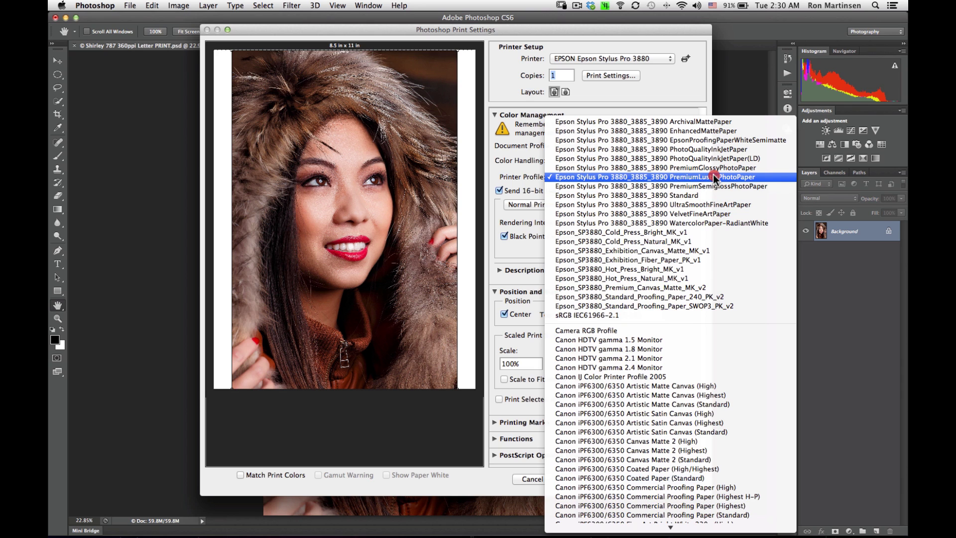
pyautogui.click(775, 177)
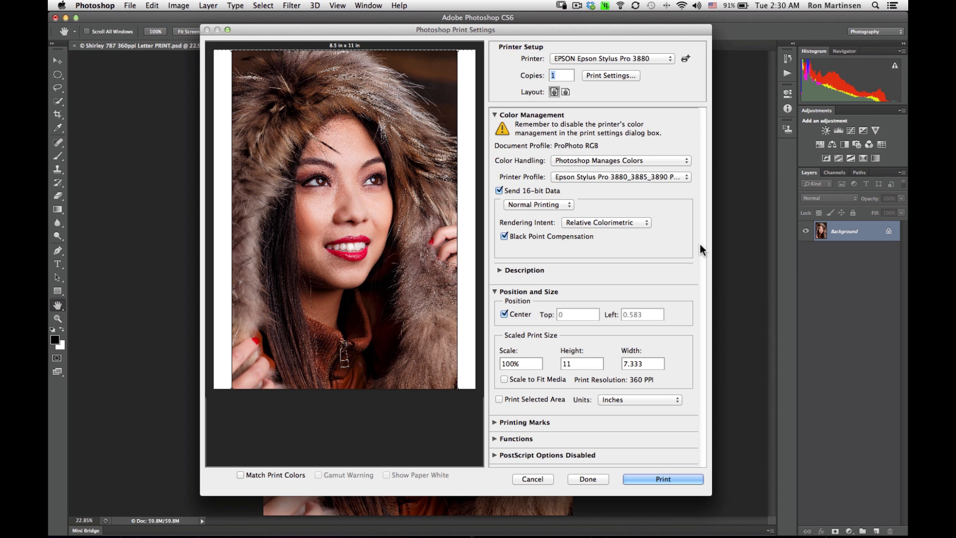
pyautogui.click(646, 224)
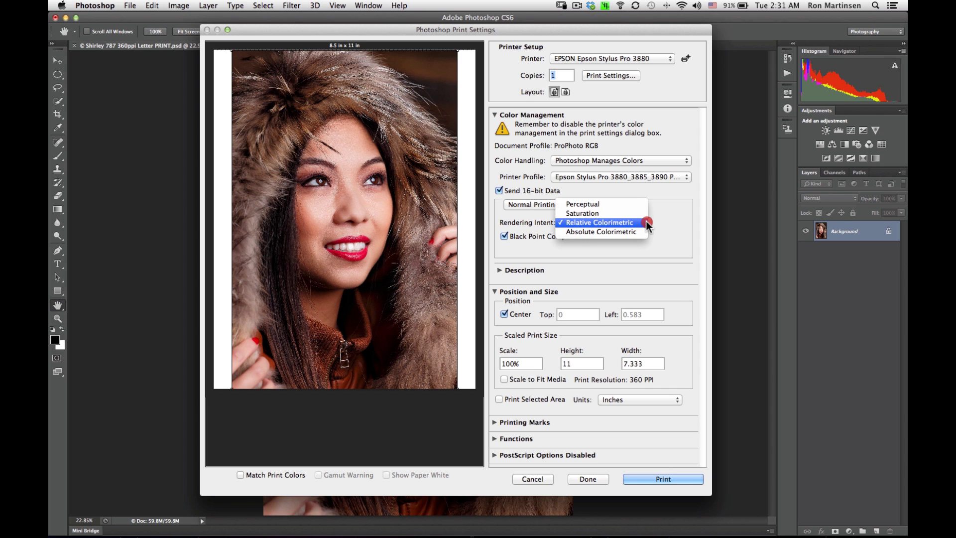
pyautogui.click(647, 223)
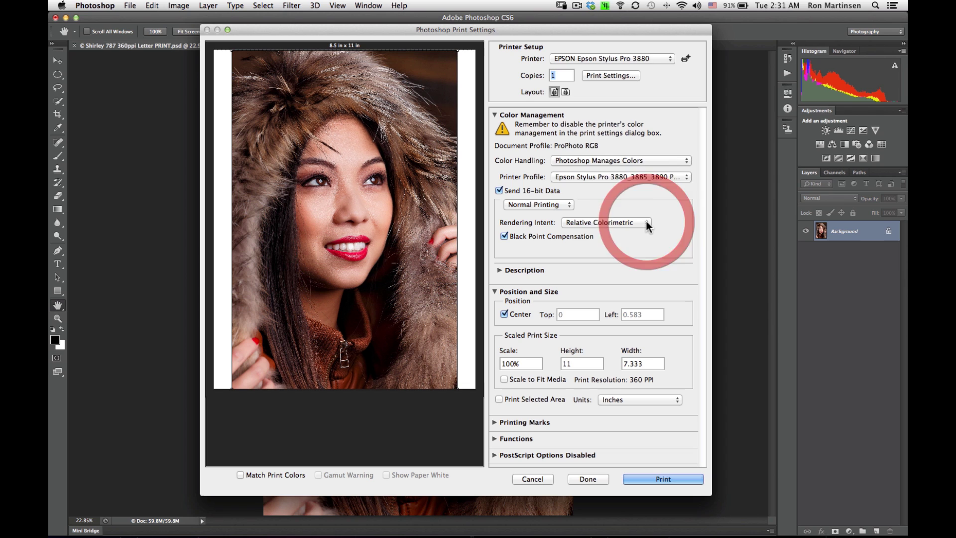
pyautogui.click(646, 224)
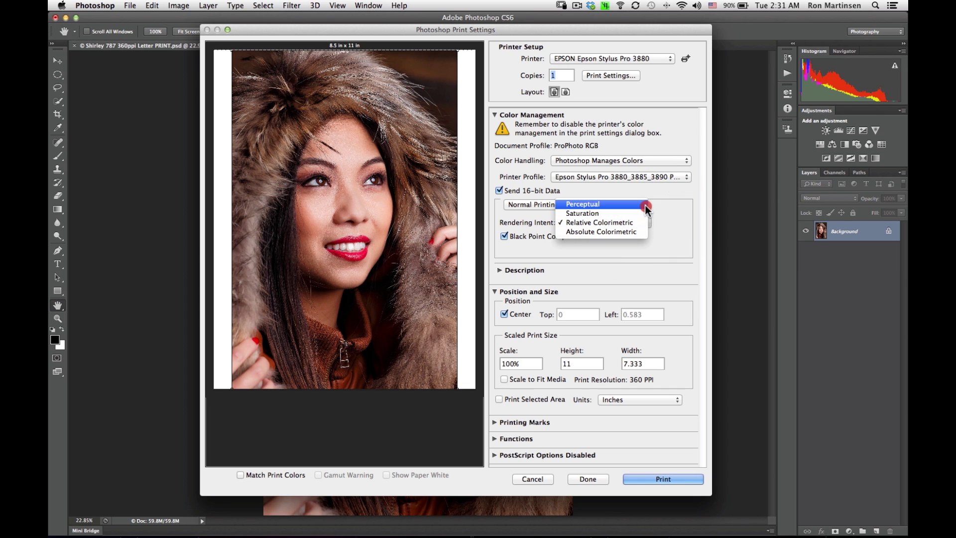
pyautogui.click(659, 227)
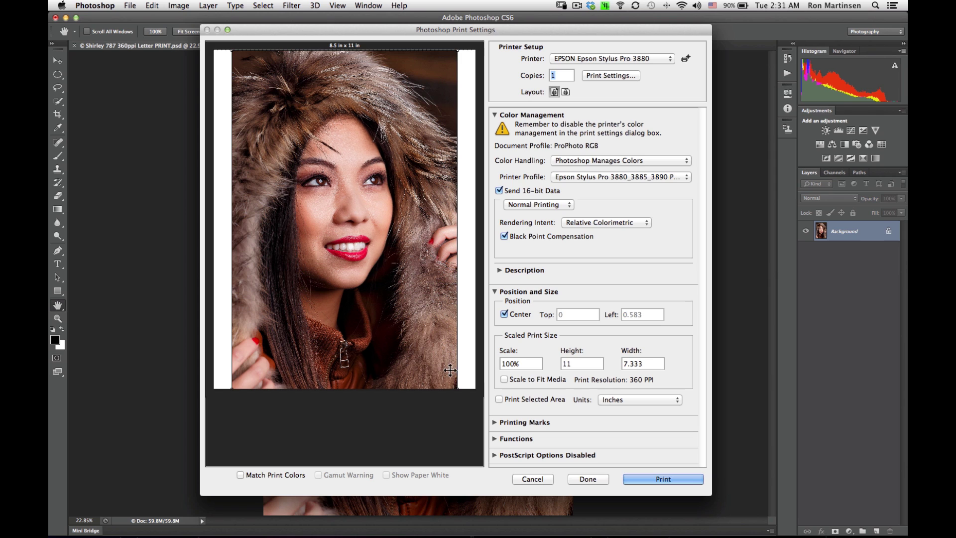
# Leave Scale to Fit Media off at 100% and open the Epson 3880 Print Settings
pyautogui.click(527, 379)
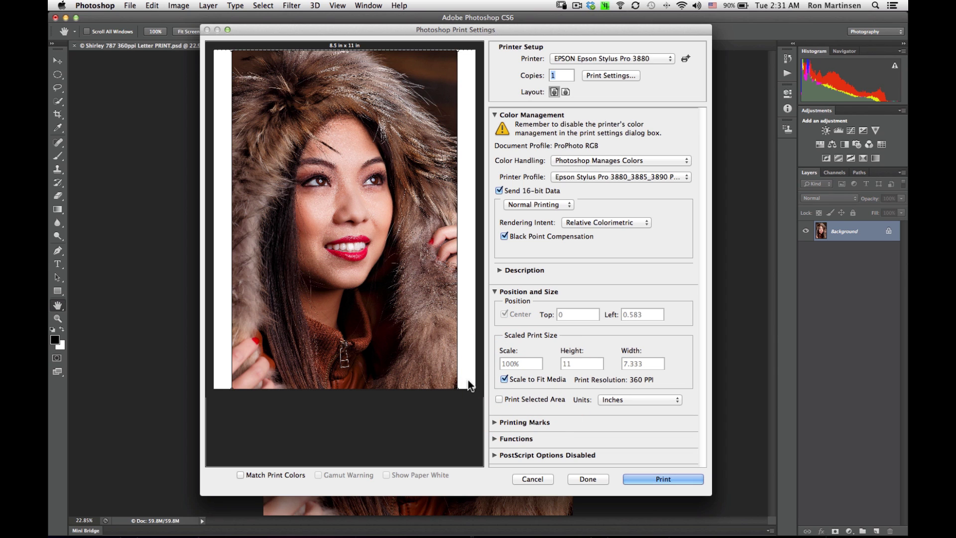
pyautogui.click(516, 379)
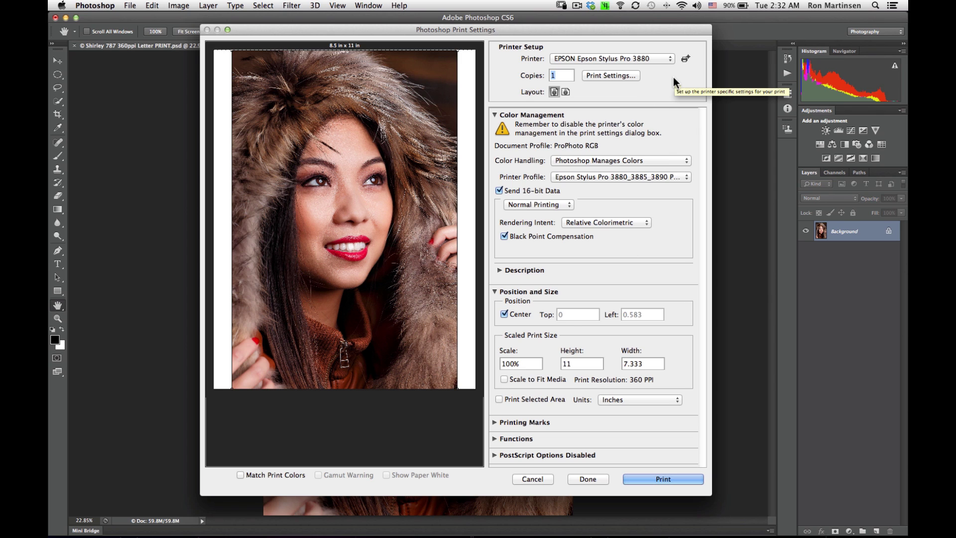
pyautogui.click(609, 76)
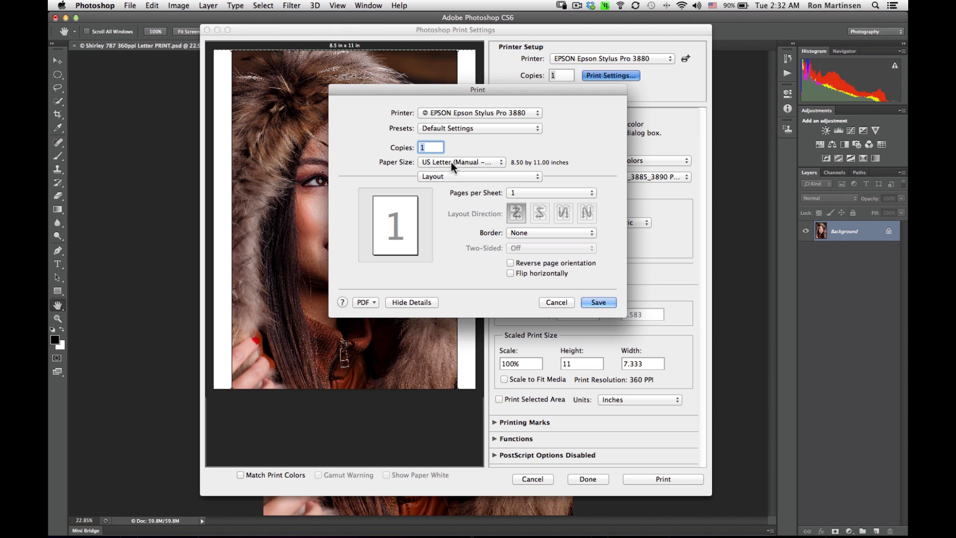
# Set the paper size to US Letter (Manual – Rear – Borderless (Retain Size)), 8.89 × 11.39 in
pyautogui.click(499, 163)
pyautogui.moveTo(498, 163)
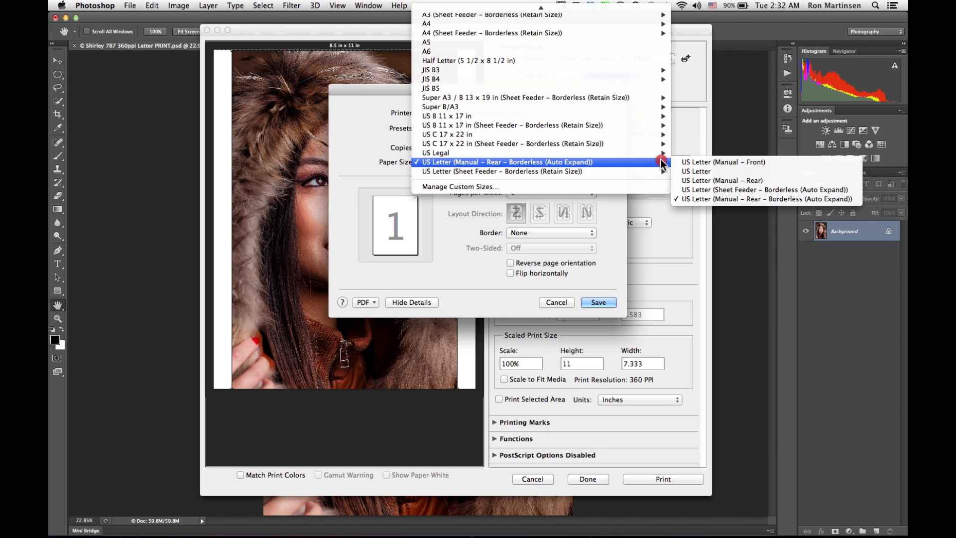
pyautogui.click(680, 170)
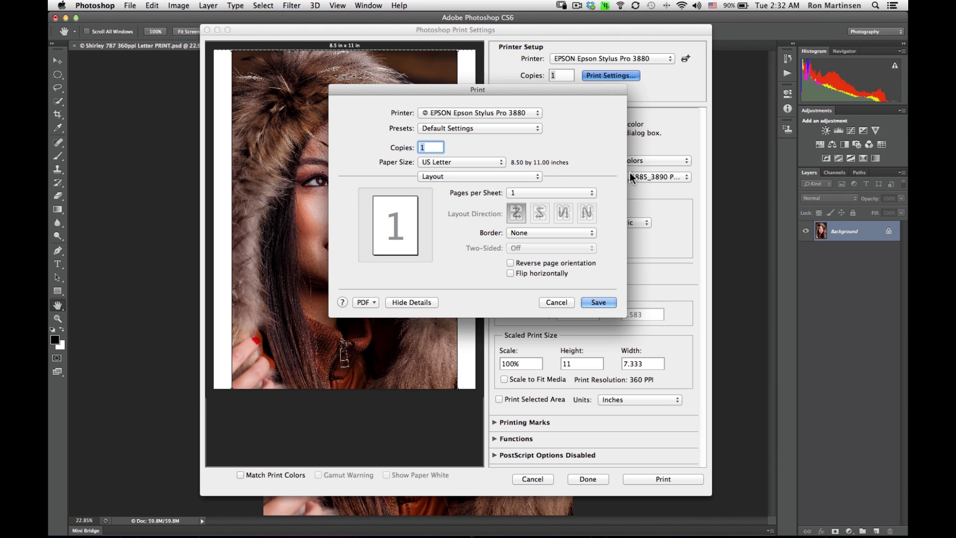
pyautogui.click(487, 161)
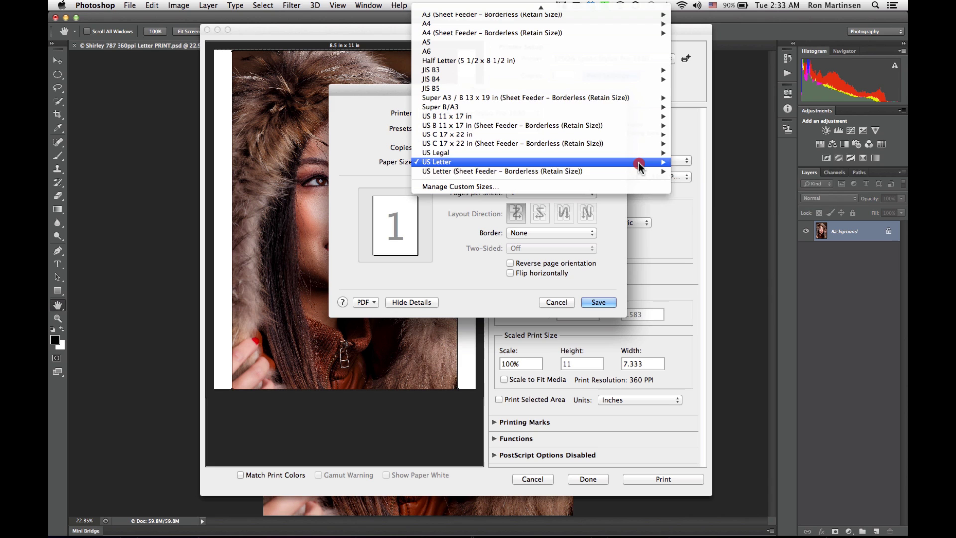
pyautogui.moveTo(633, 171)
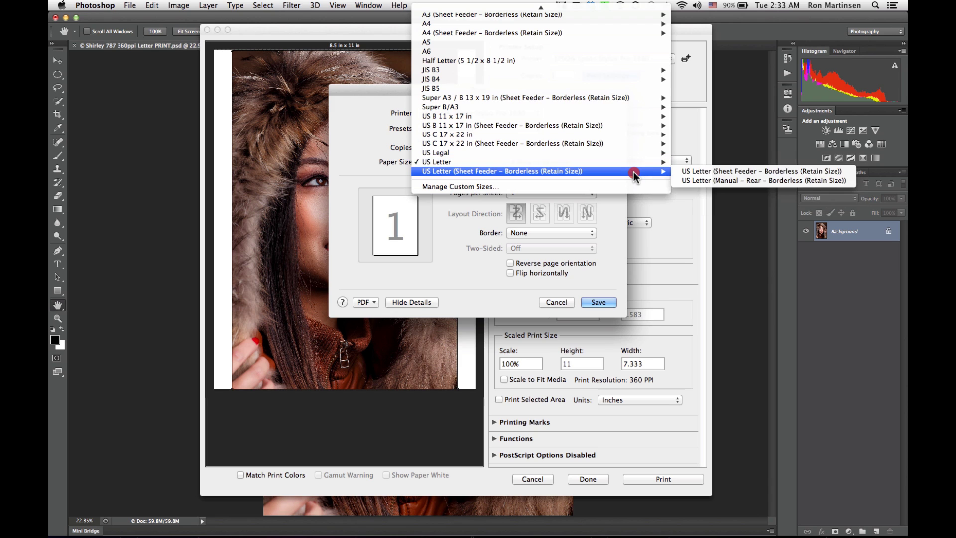
pyautogui.click(730, 180)
# View the Color Matching pane, drag the Print sheet left, then show Paper Handling
pyautogui.click(443, 177)
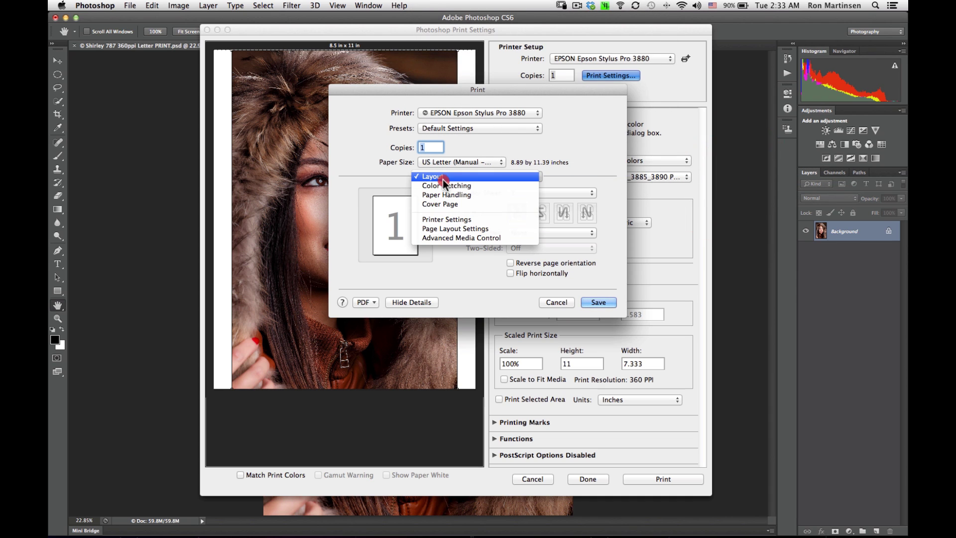
pyautogui.click(444, 183)
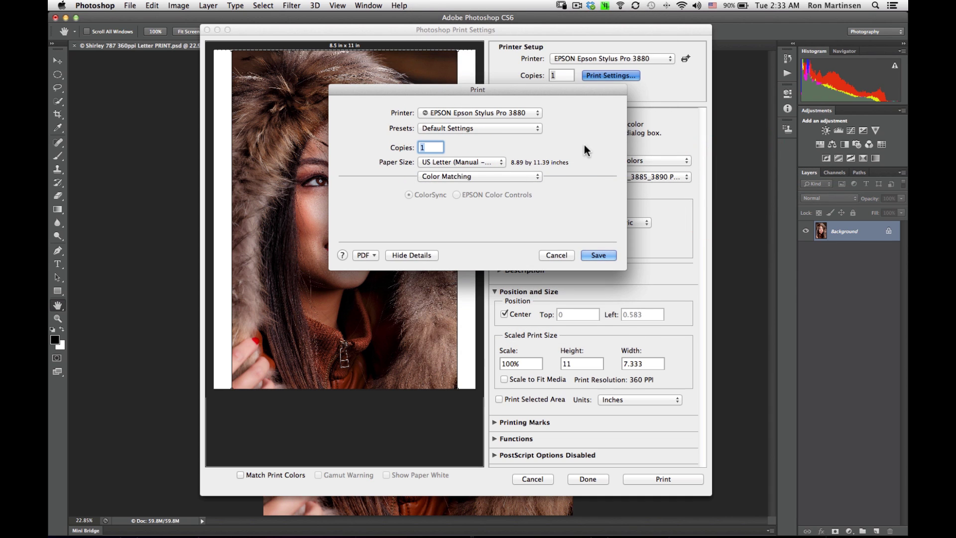
pyautogui.moveTo(503, 95); pyautogui.dragTo(406, 94)
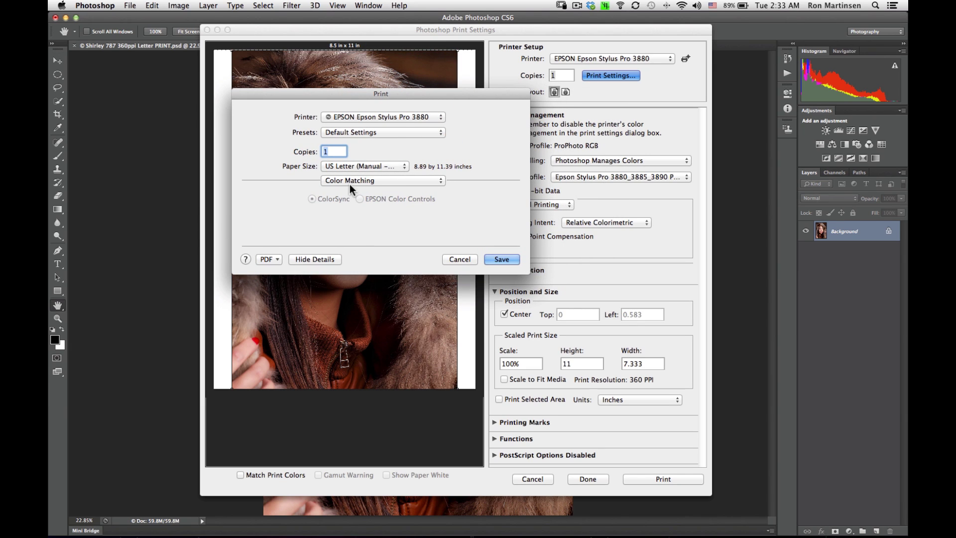
pyautogui.click(402, 183)
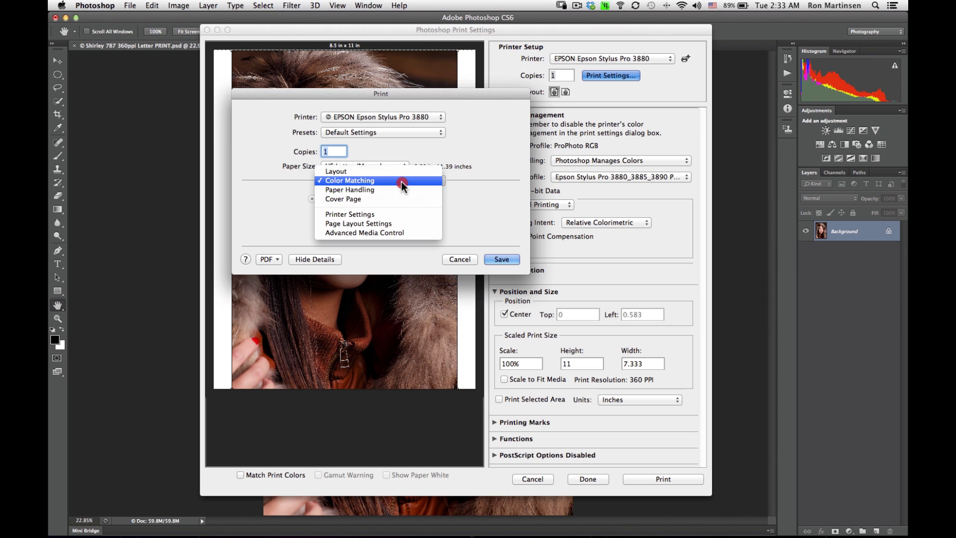
# Keep Destination Paper Size at US Letter (Manual – Rear – Borderless) under Paper Handling
pyautogui.click(400, 189)
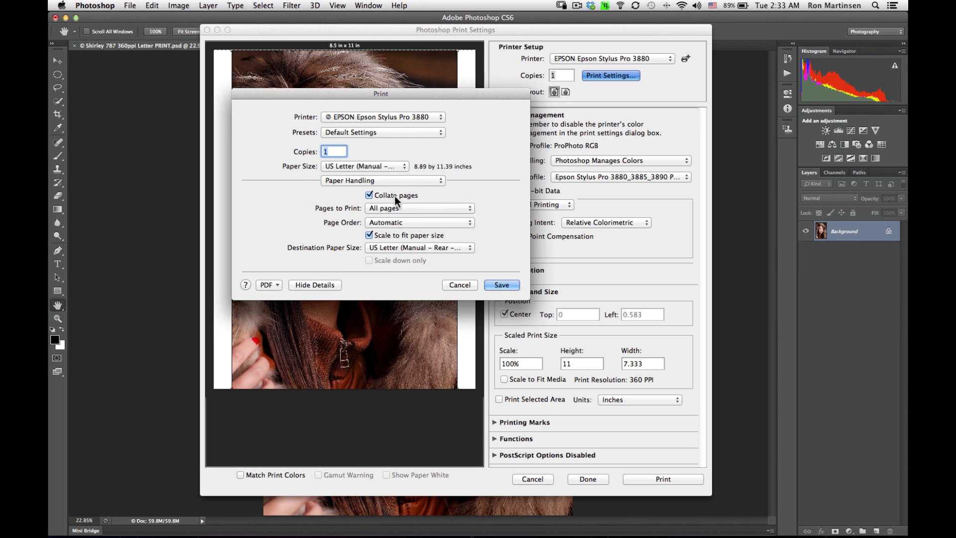
pyautogui.click(390, 248)
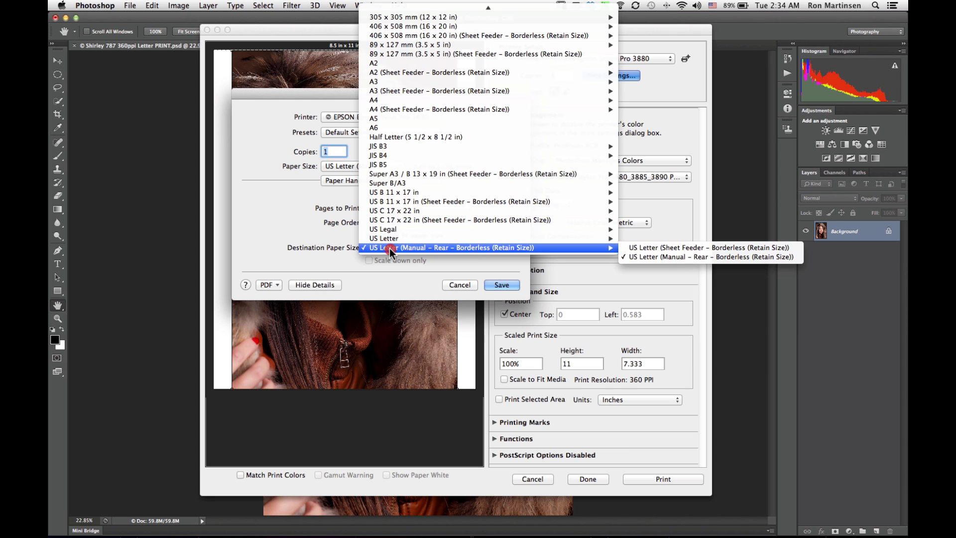
pyautogui.click(390, 248)
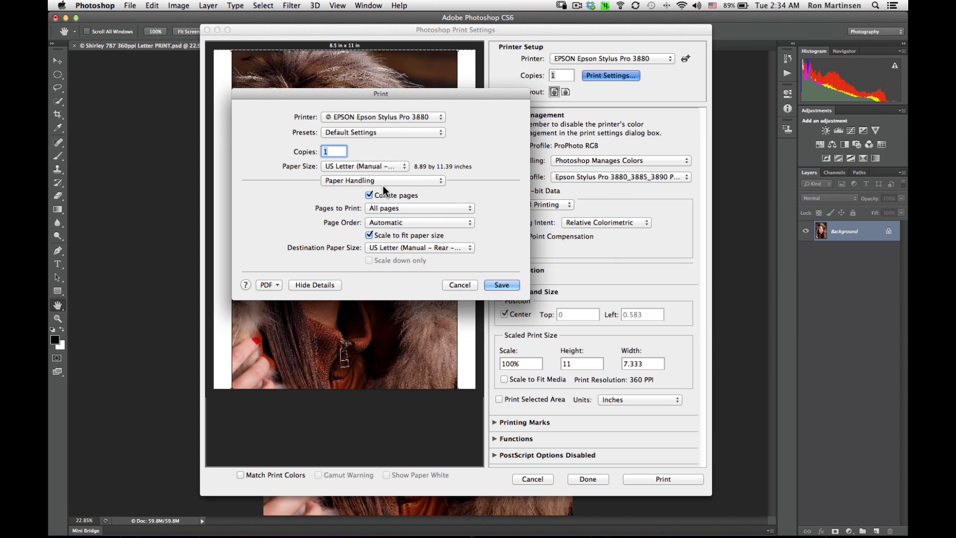
pyautogui.click(384, 183)
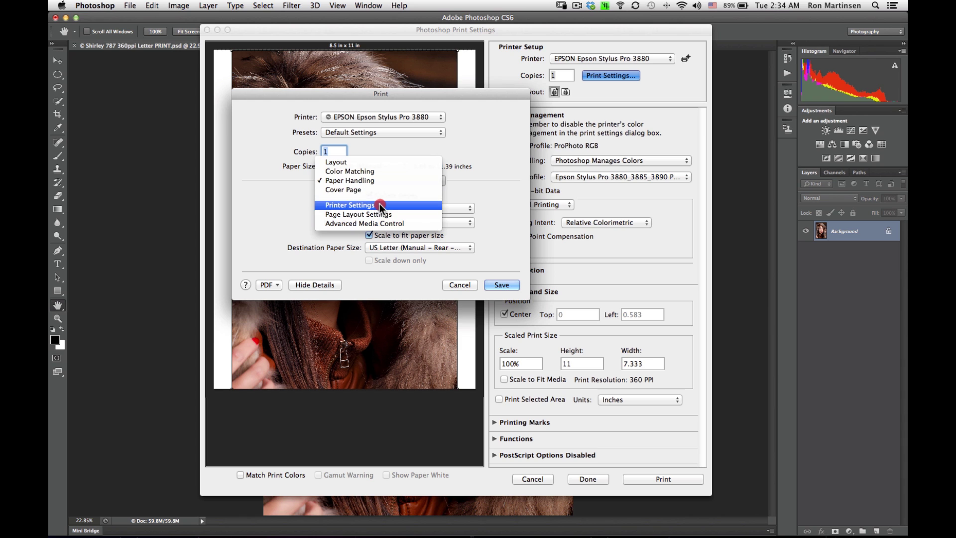
# In Printer Settings, enable 16 Bit Output and set Output Resolution to SuperPhoto – 2880 dpi
pyautogui.click(379, 205)
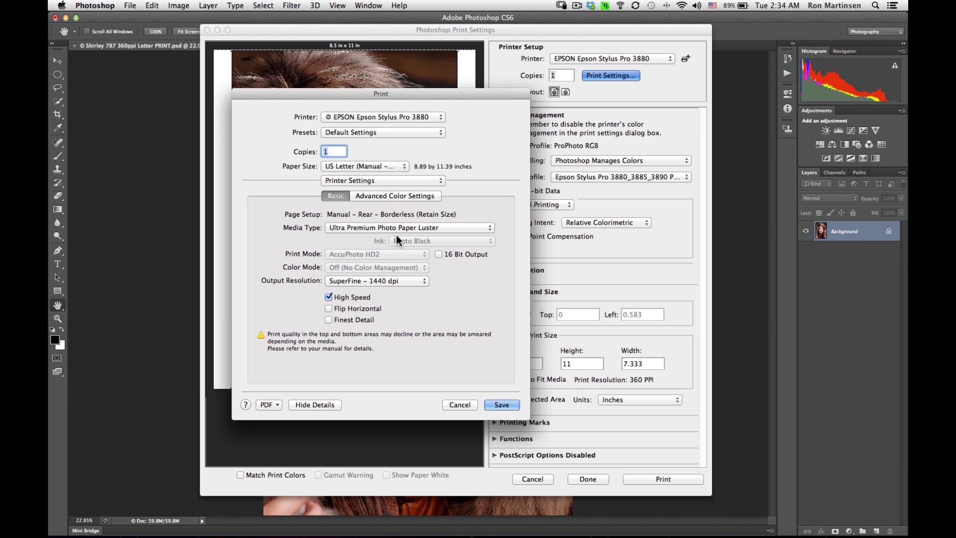
pyautogui.click(438, 254)
pyautogui.click(414, 281)
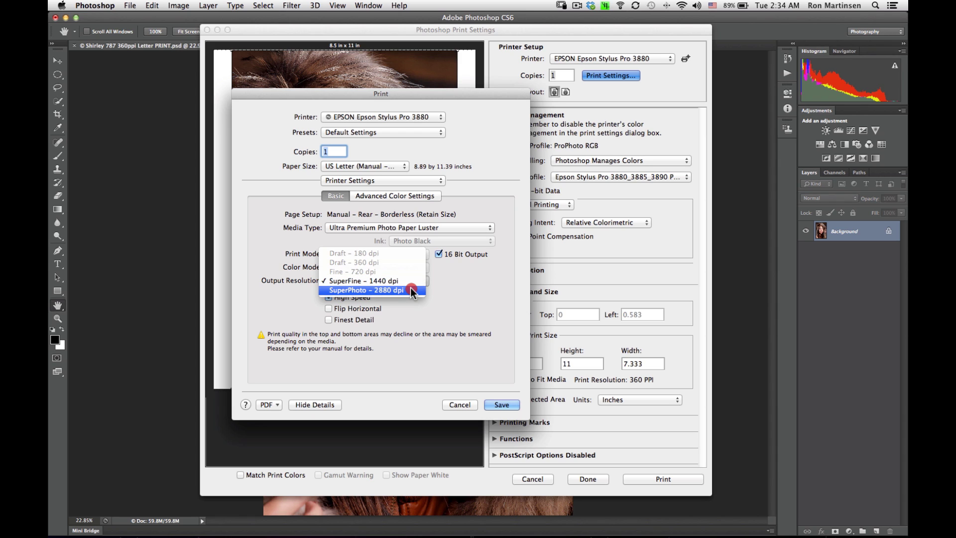
pyautogui.click(411, 291)
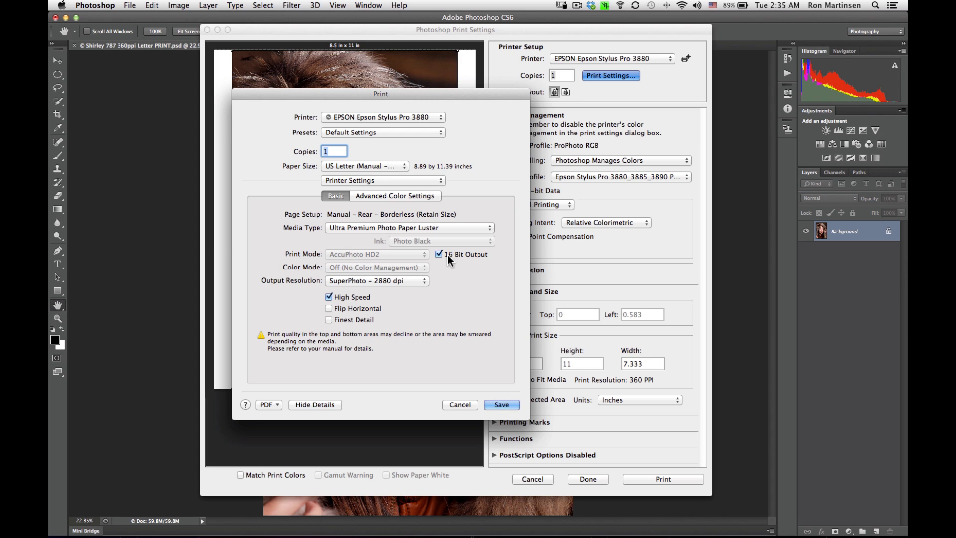
pyautogui.click(380, 194)
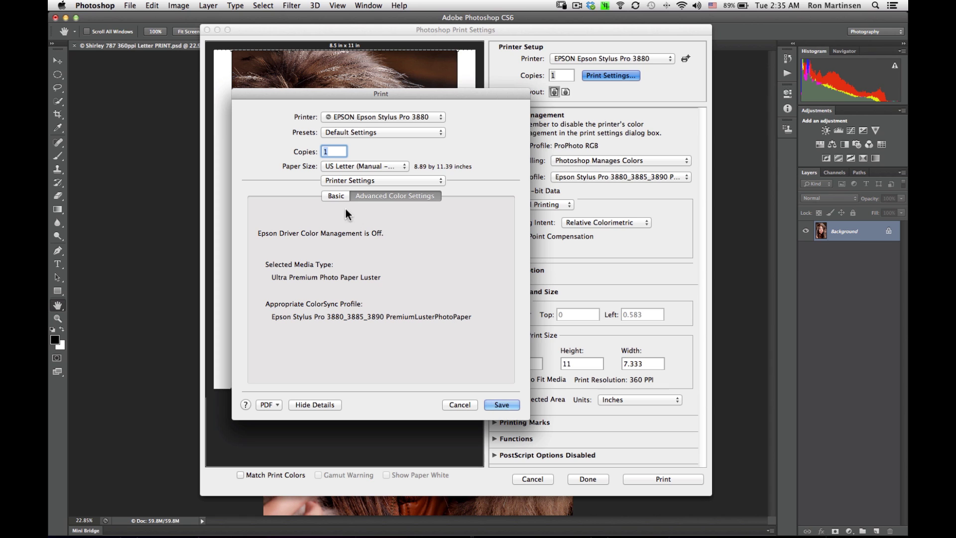
pyautogui.click(339, 195)
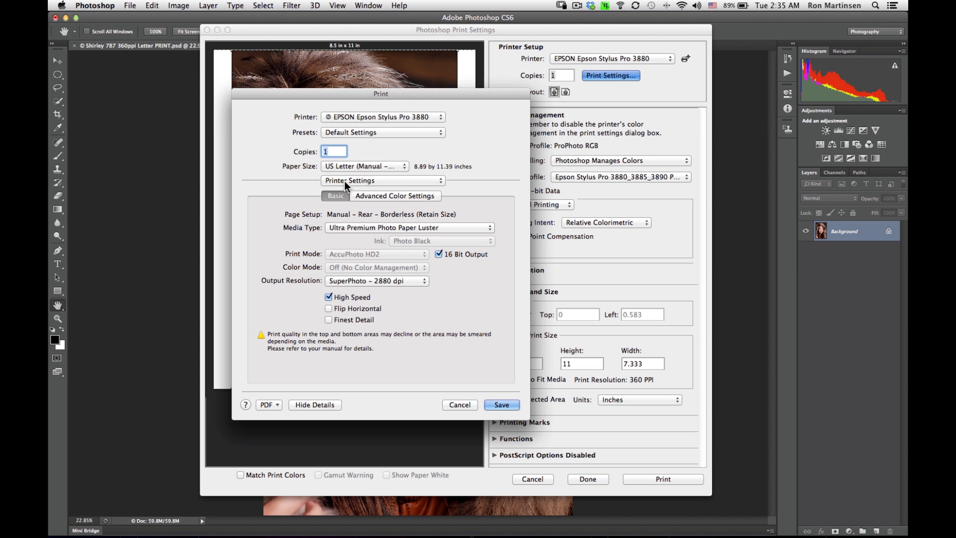
pyautogui.click(345, 180)
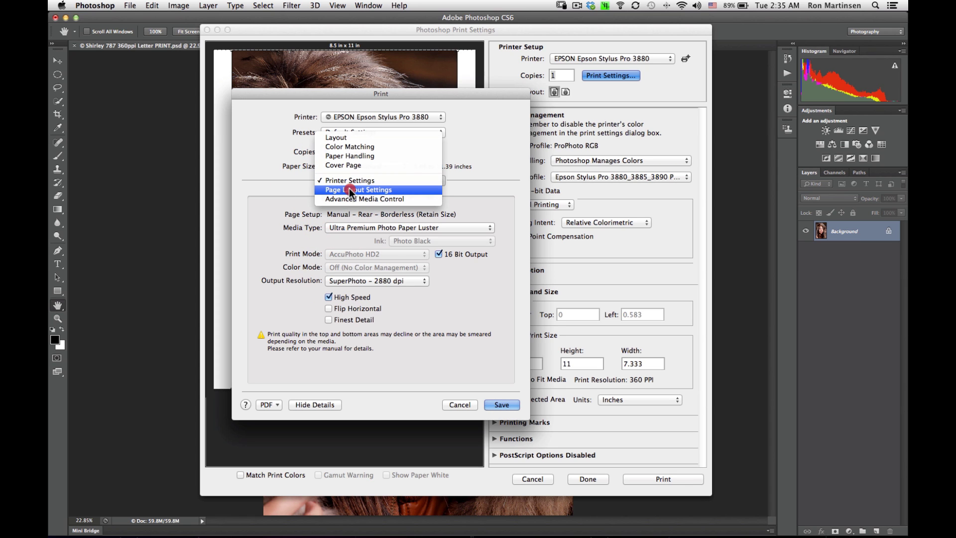
pyautogui.click(350, 190)
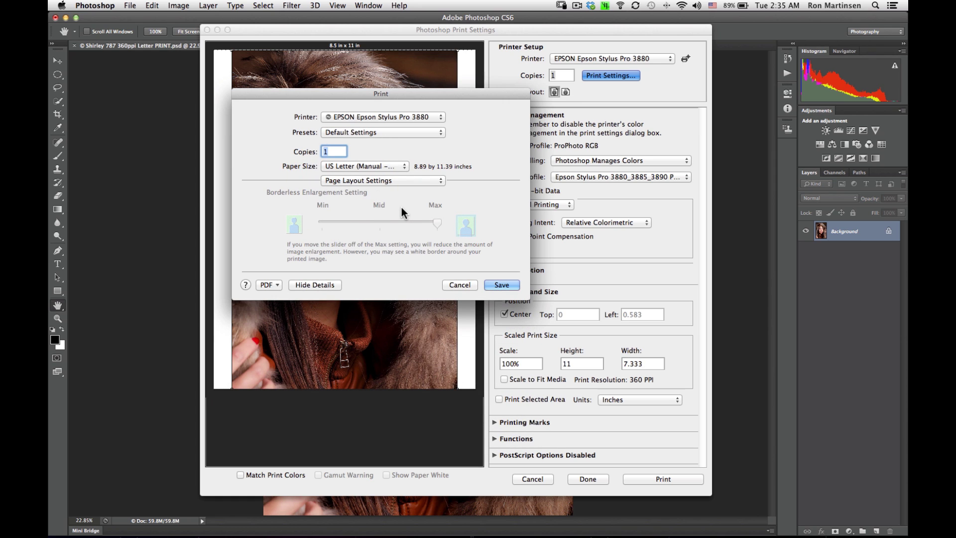
pyautogui.click(371, 181)
pyautogui.click(371, 189)
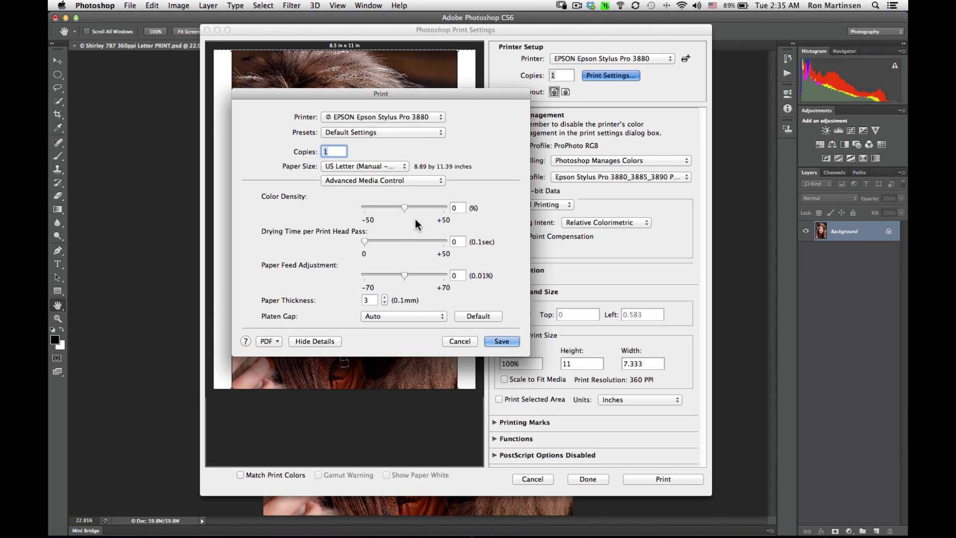
pyautogui.click(369, 179)
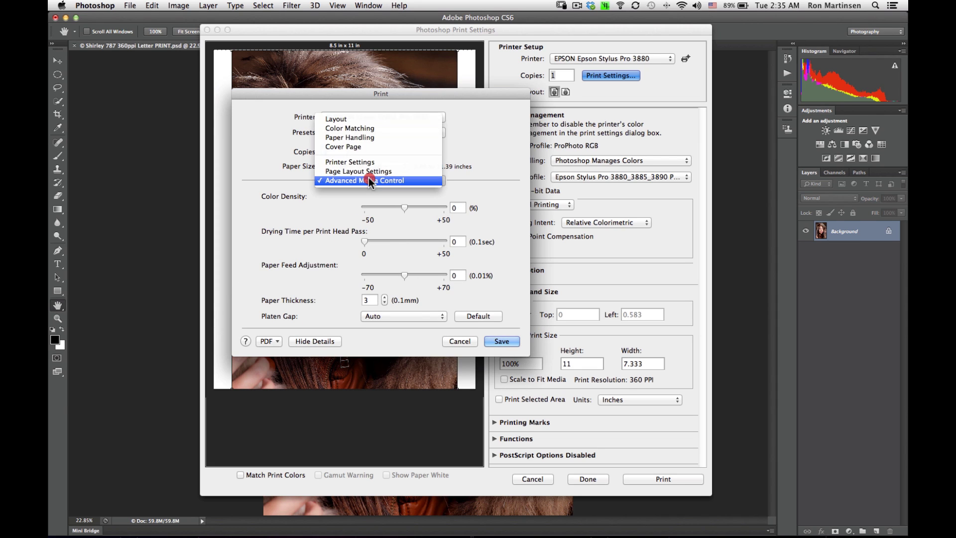
pyautogui.click(366, 163)
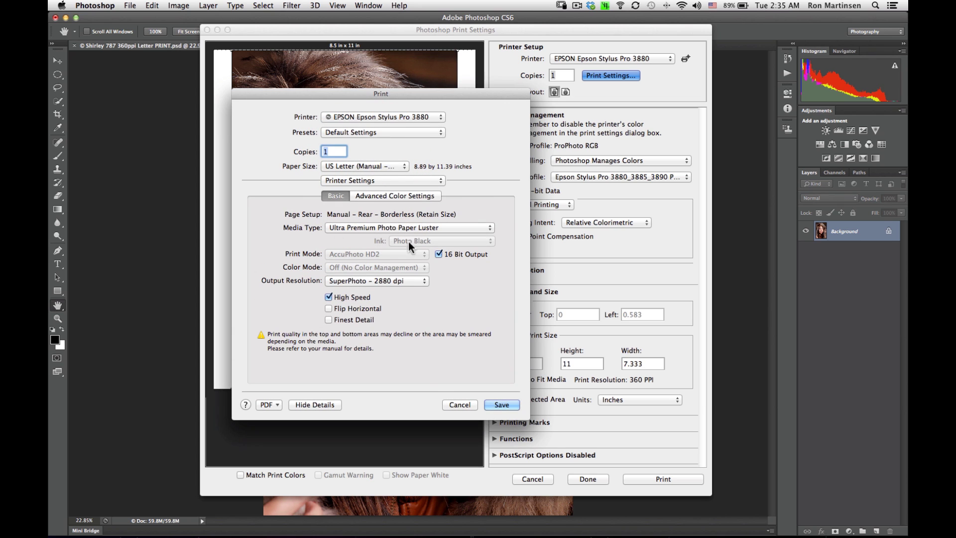
# Save the Epson settings and leave Scale to Fit Media unchecked at 100% scale
pyautogui.click(510, 405)
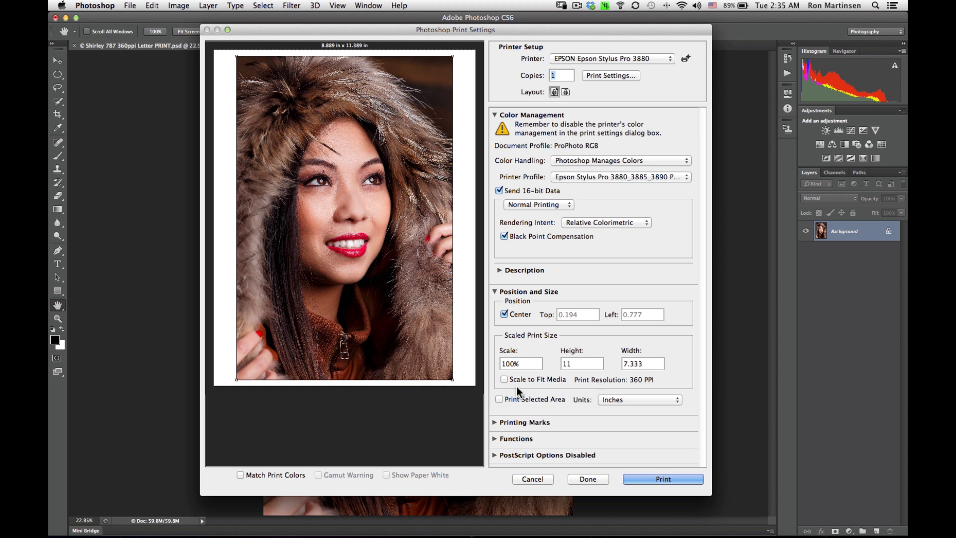
pyautogui.click(505, 379)
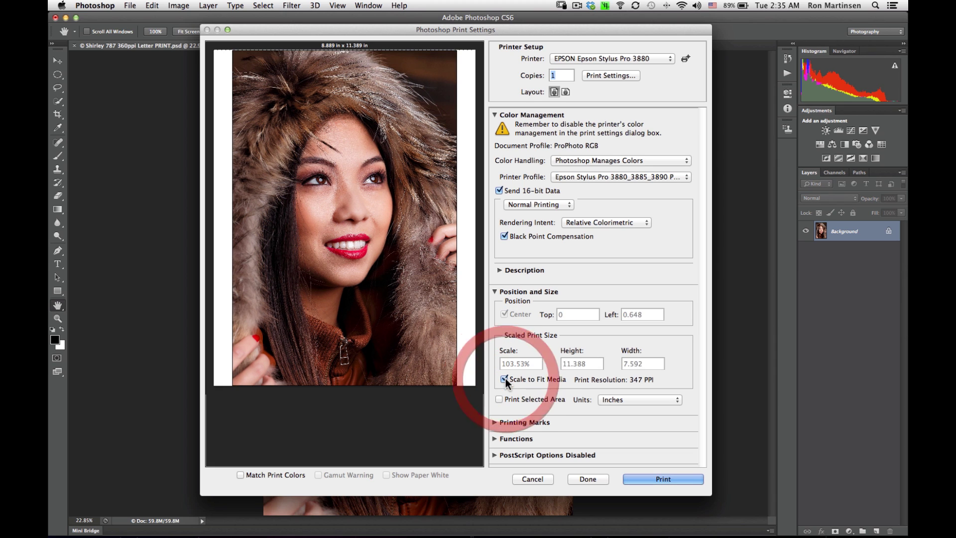
pyautogui.click(506, 379)
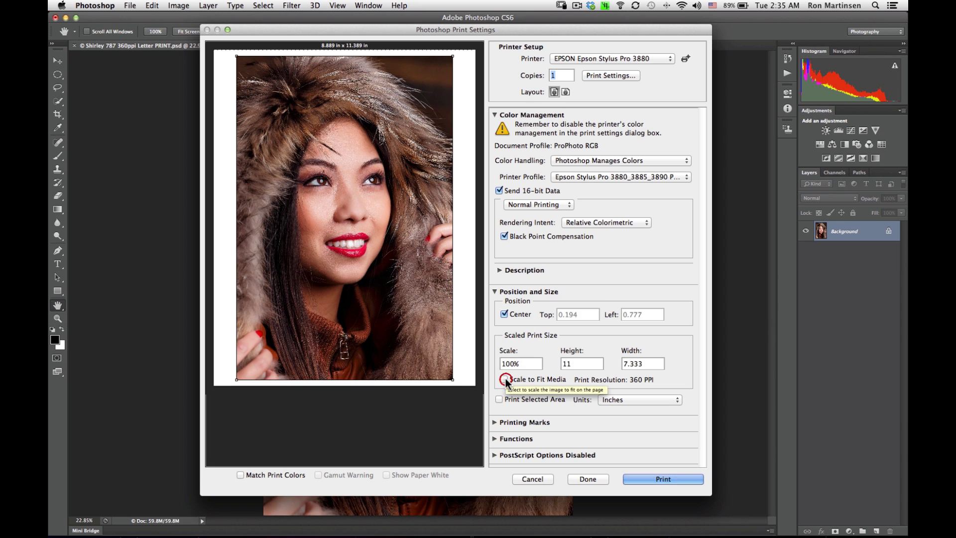
pyautogui.click(505, 379)
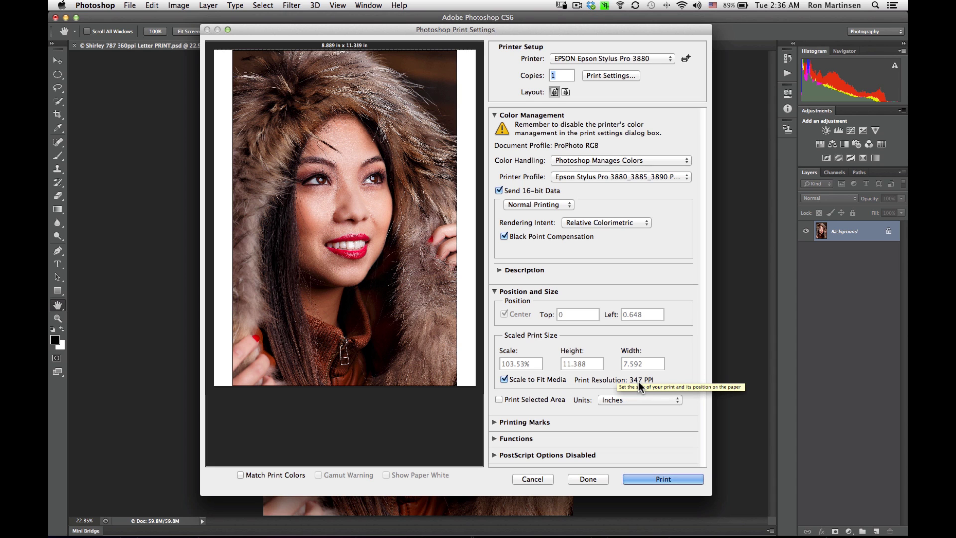
pyautogui.click(521, 379)
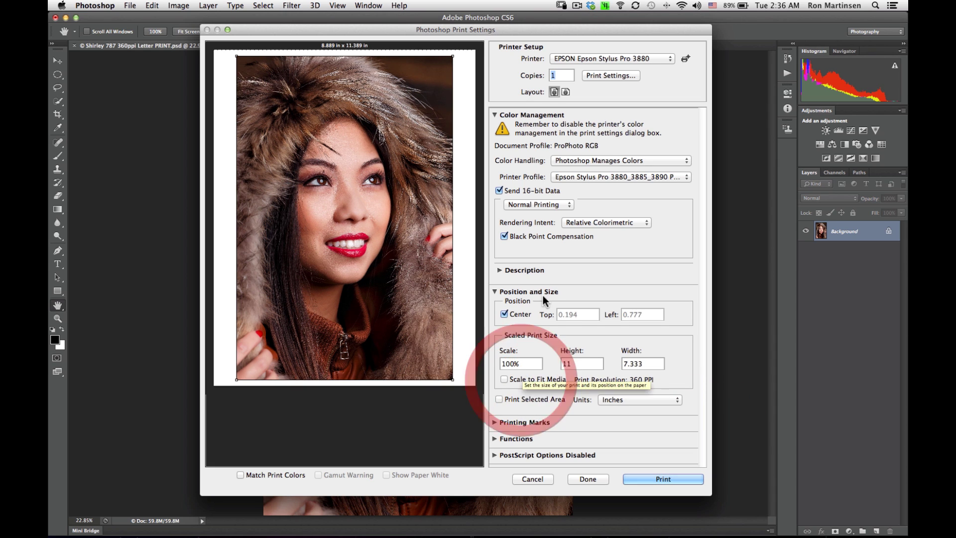
# Switch the paper to US Letter (Sheet Feeder – Borderless (Auto Expand)) and save it
pyautogui.click(599, 74)
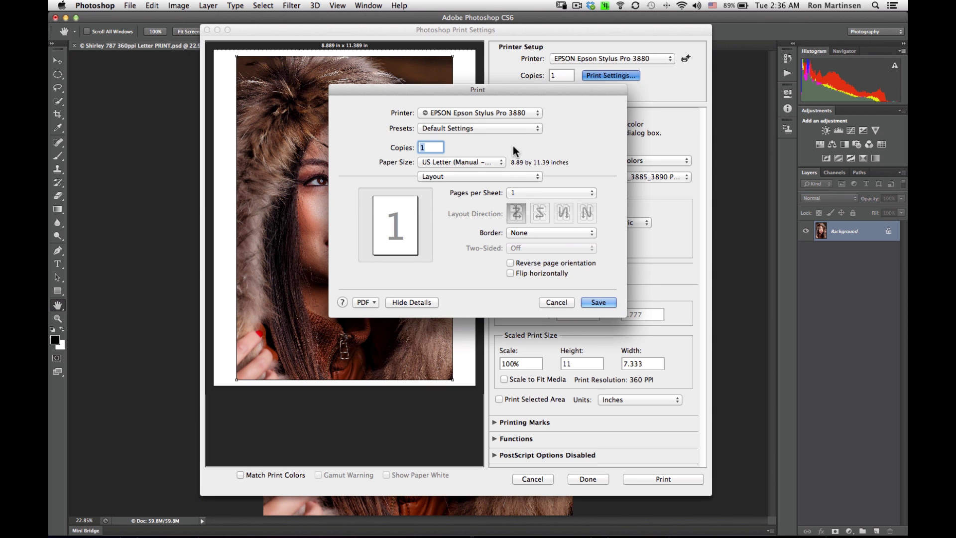
pyautogui.click(471, 161)
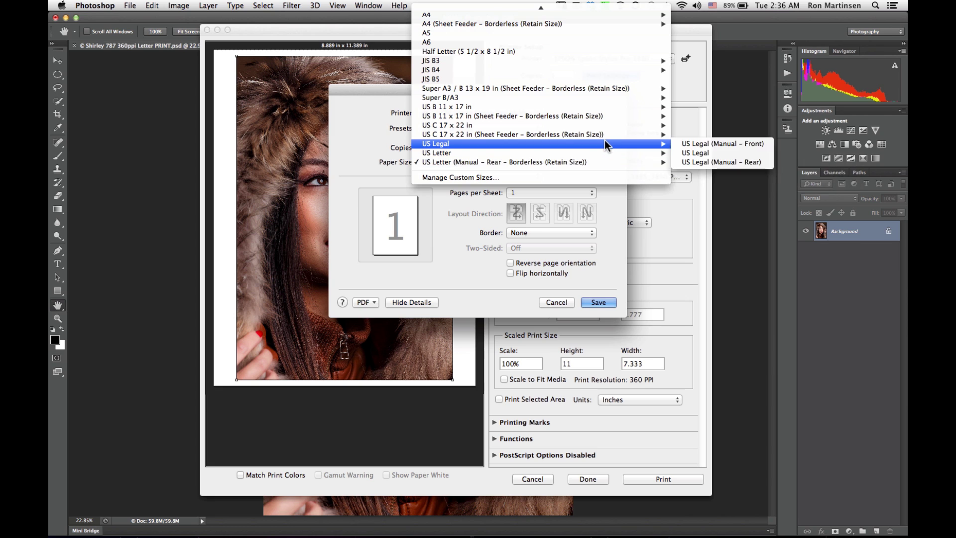
pyautogui.moveTo(651, 149)
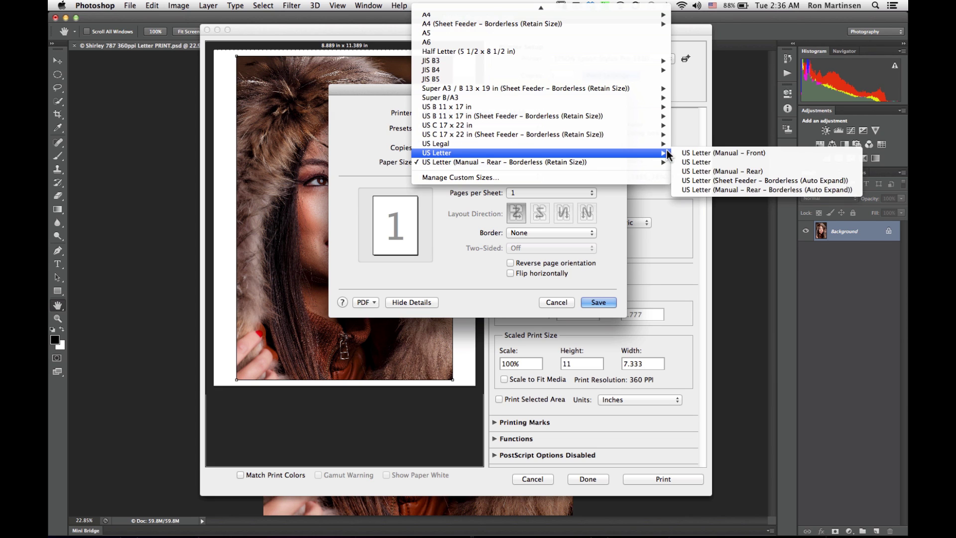
pyautogui.click(708, 181)
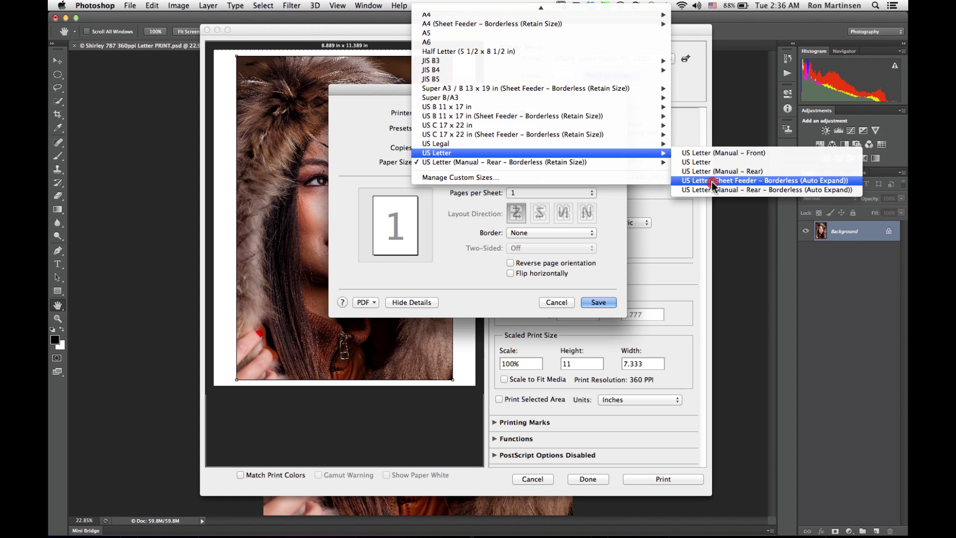
pyautogui.click(607, 302)
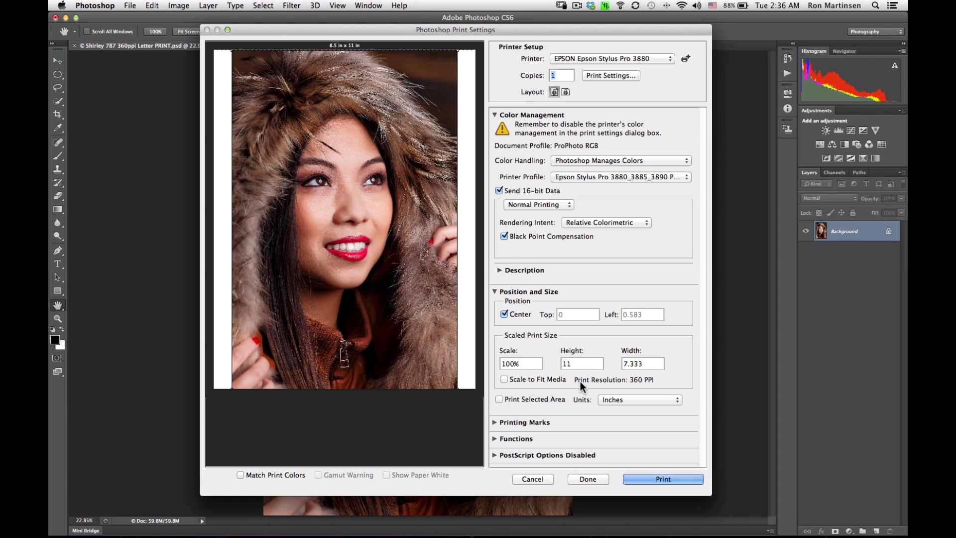
# Print the portrait at 100% scale on 8.5 × 11 in paper
pyautogui.click(639, 479)
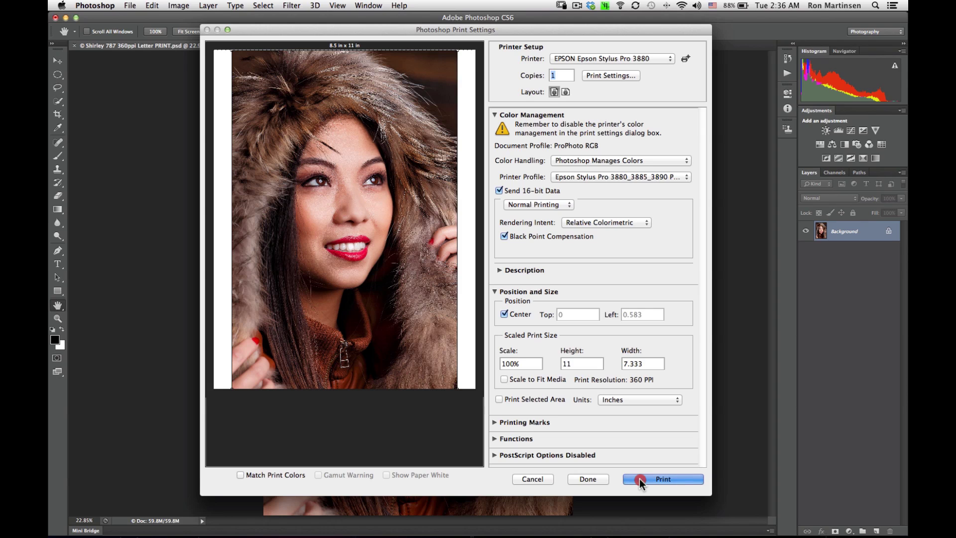